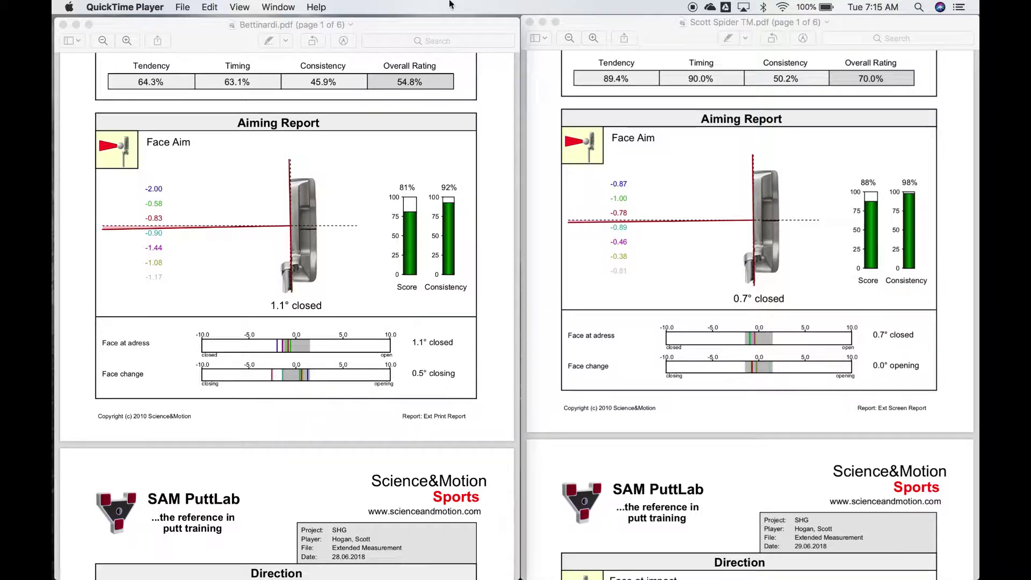
Bring the left Bettinardi report window to the front in Preview
click(326, 116)
scroll(300, 248, down, 2)
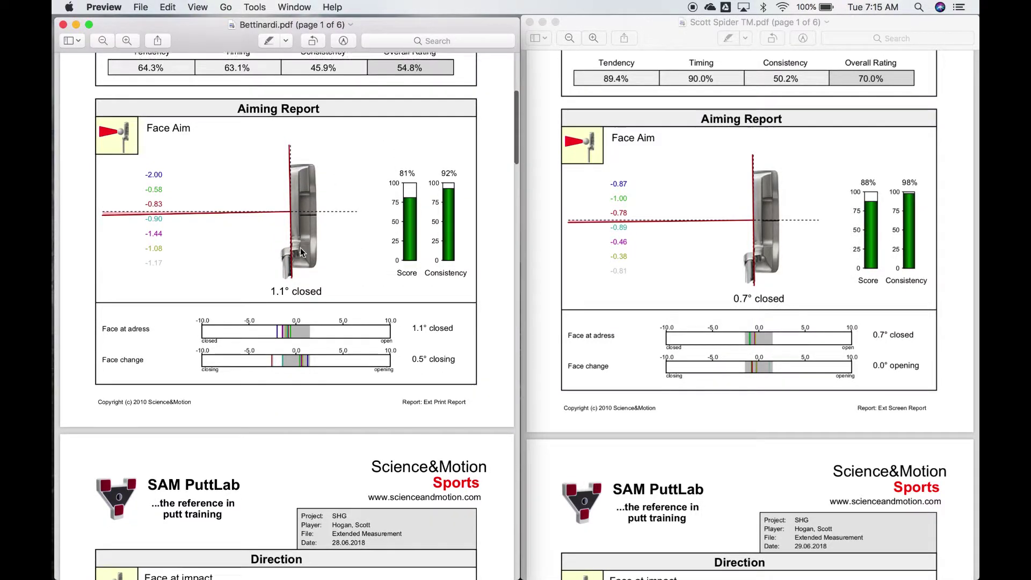
scroll(301, 248, down, 3)
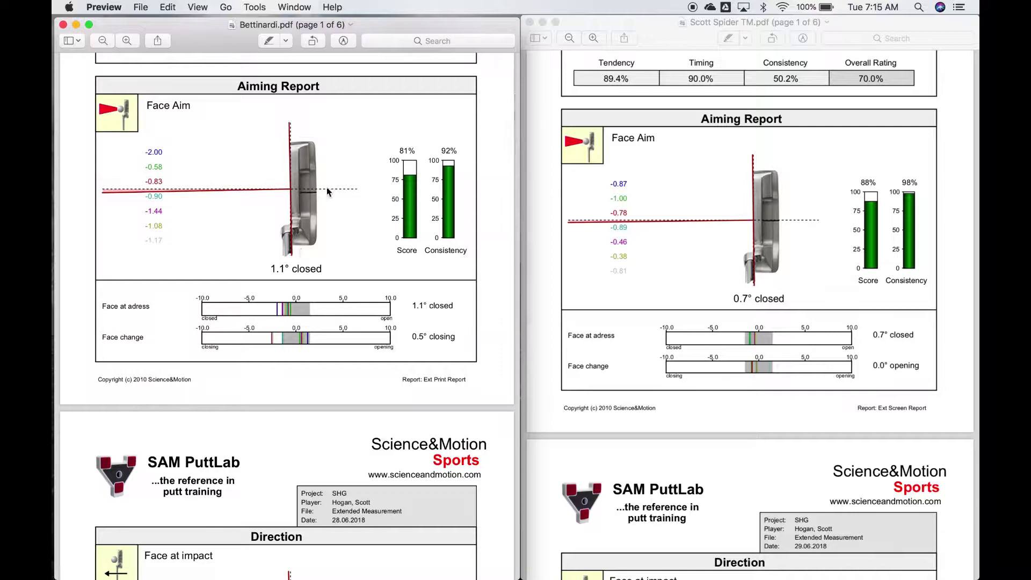
scroll(378, 139, down, 3)
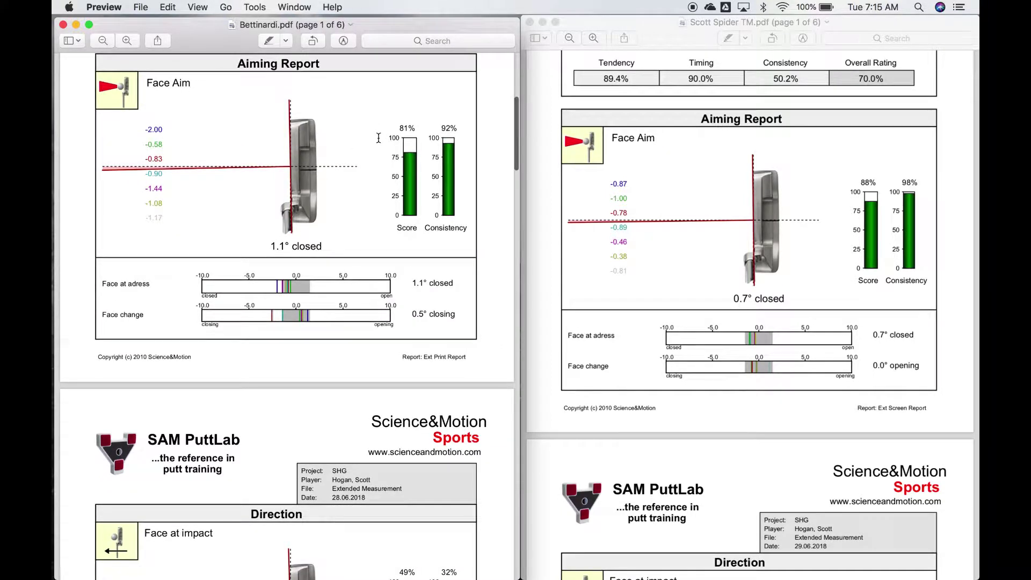
scroll(379, 138, down, 1)
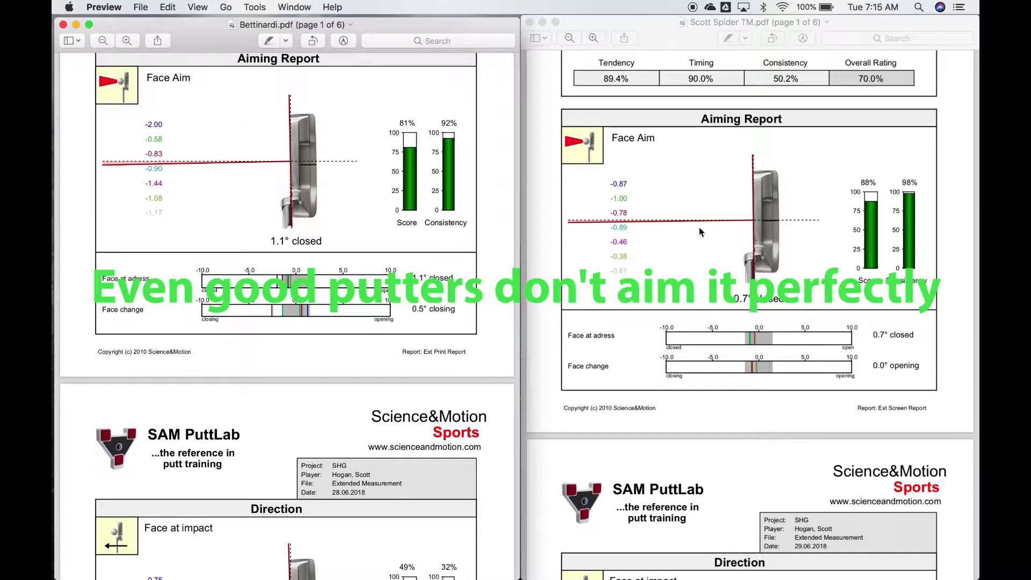
scroll(700, 232, up, 4)
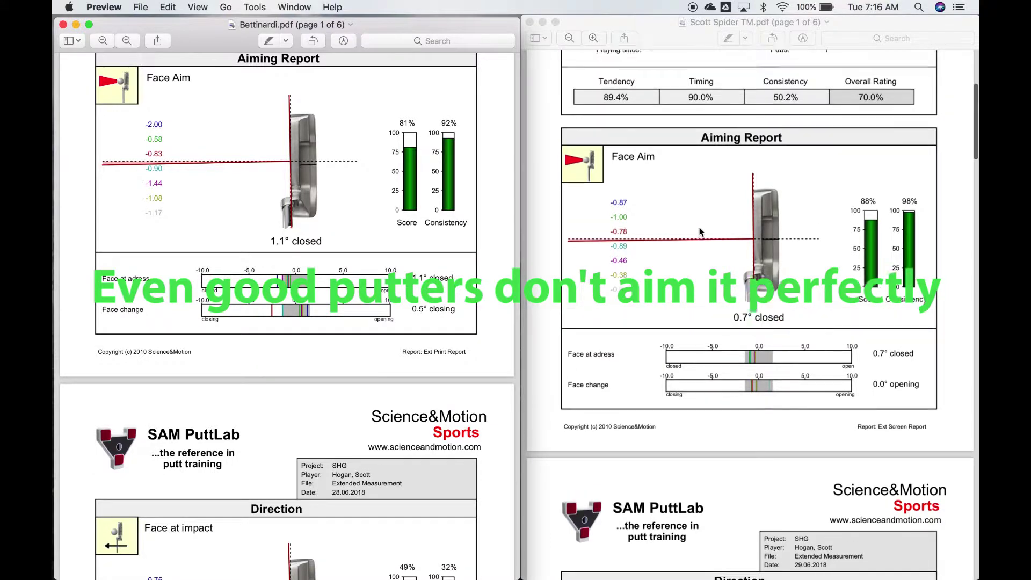
scroll(700, 232, down, 2)
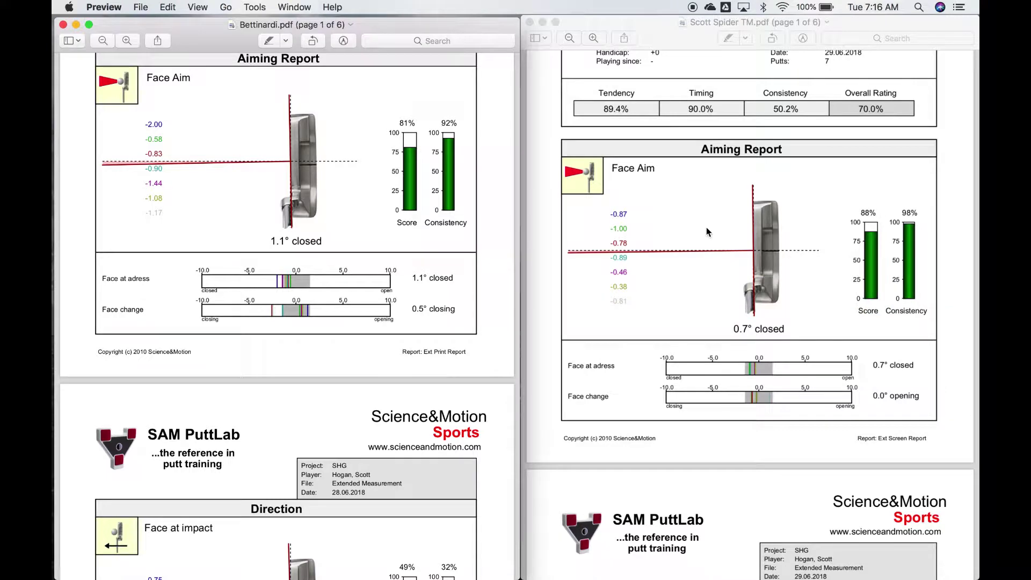
scroll(742, 222, down, 3)
scroll(742, 221, down, 2)
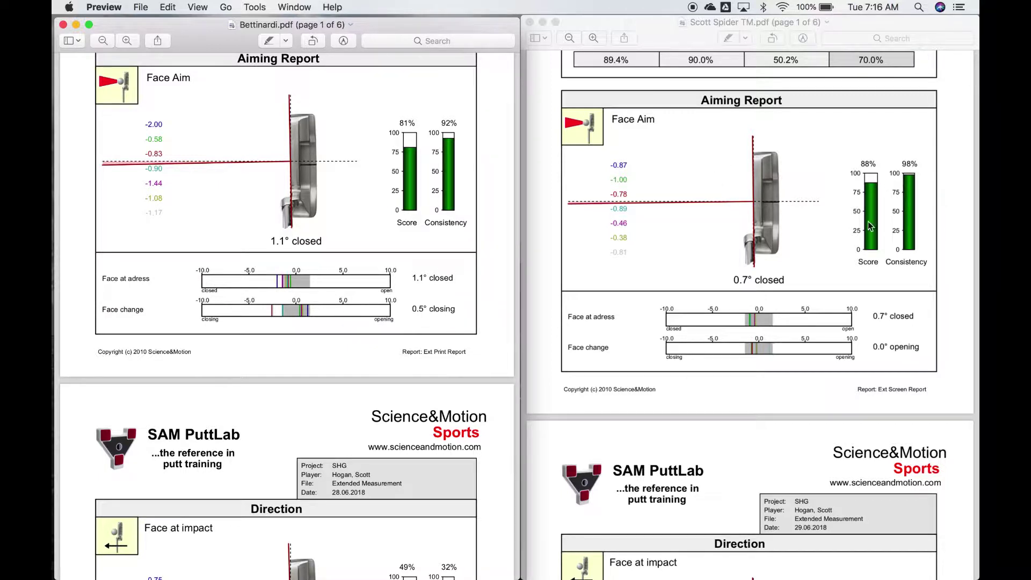
scroll(703, 229, down, 4)
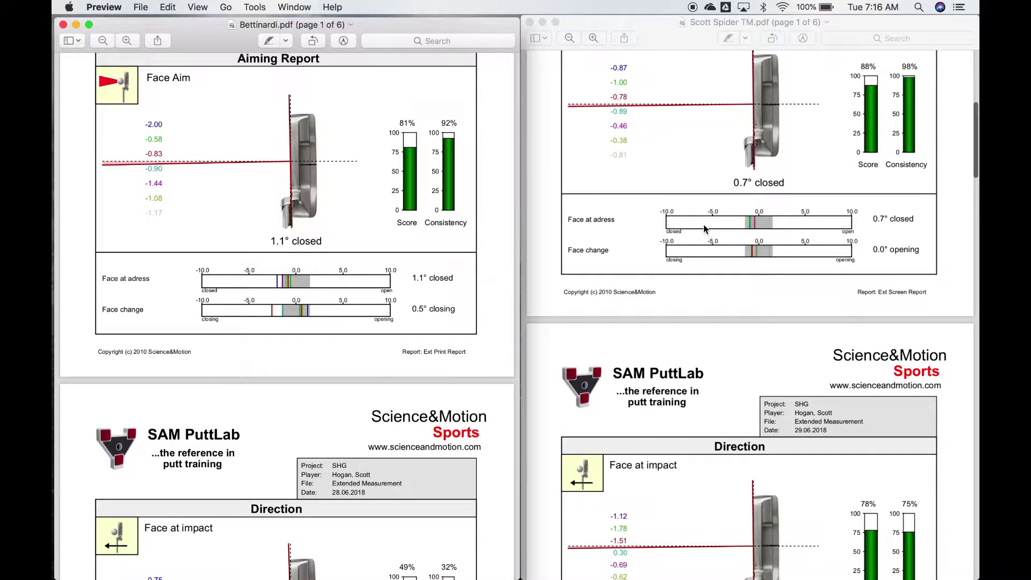
scroll(703, 229, down, 1)
scroll(343, 282, down, 8)
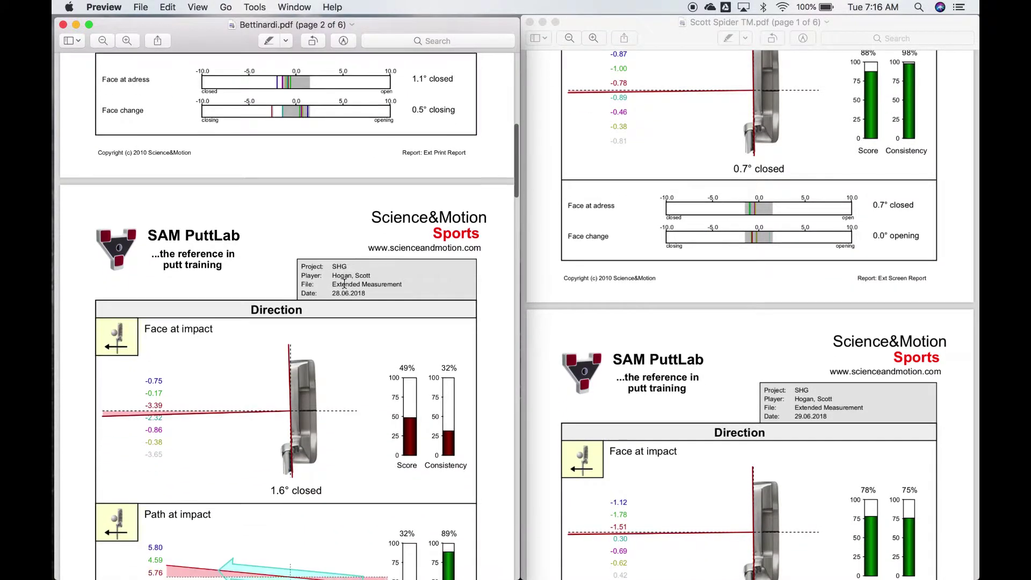
scroll(343, 283, down, 2)
scroll(342, 284, down, 2)
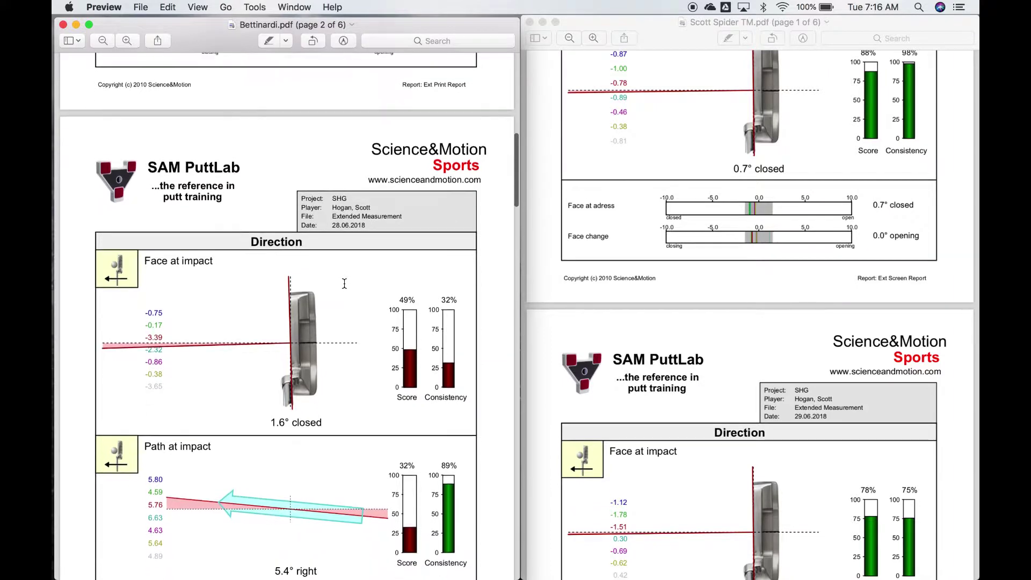
scroll(343, 283, down, 2)
scroll(344, 284, down, 2)
scroll(344, 283, down, 1)
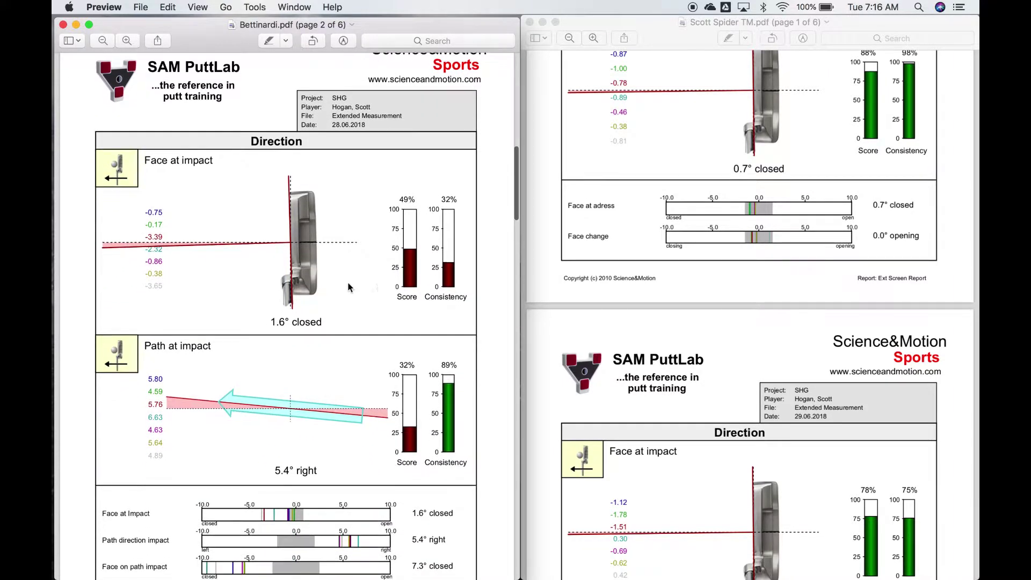
scroll(634, 315, down, 5)
scroll(634, 316, down, 3)
scroll(634, 316, down, 2)
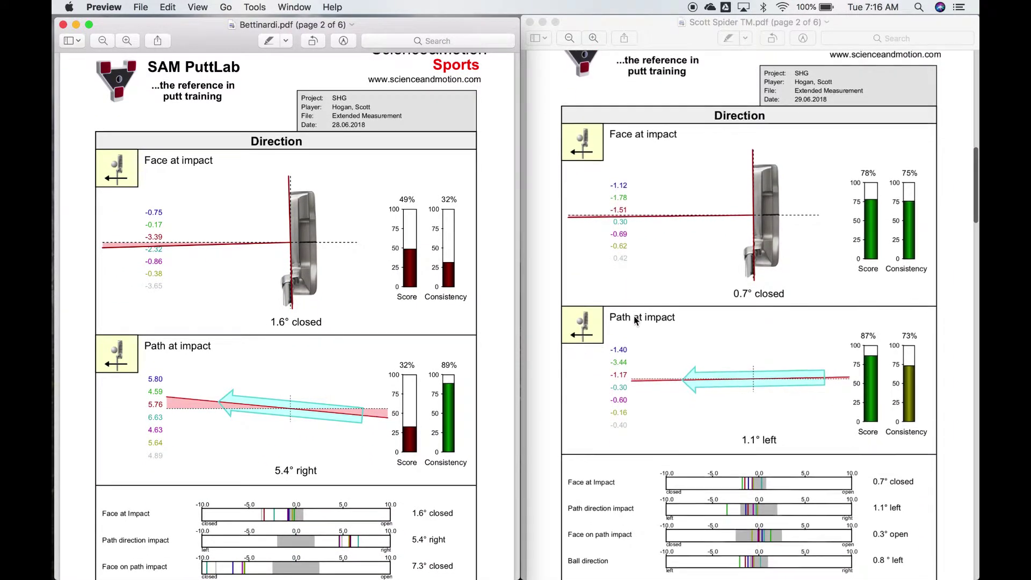
scroll(633, 316, up, 1)
scroll(634, 316, down, 1)
scroll(634, 316, down, 1)
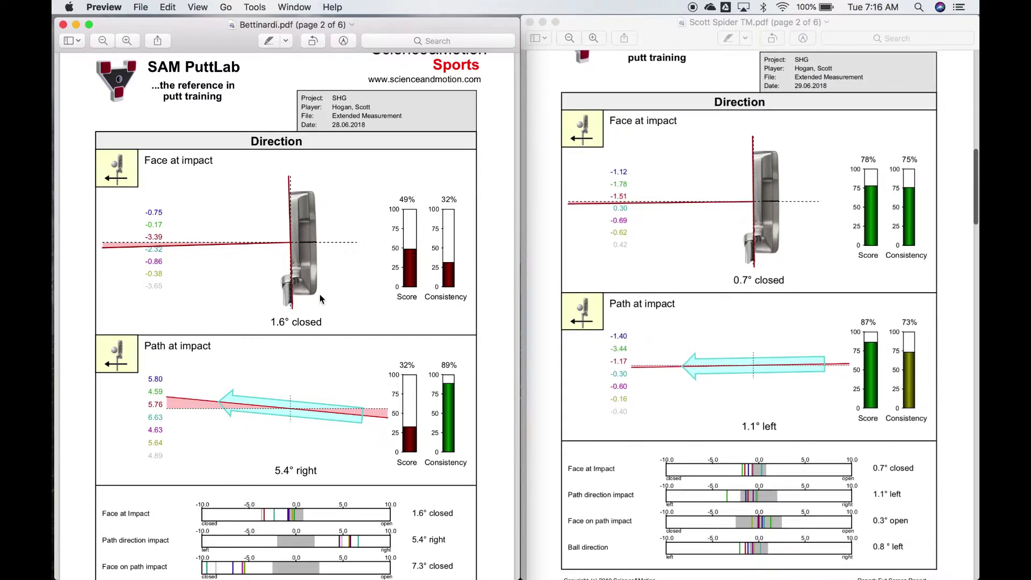
scroll(320, 294, down, 2)
scroll(320, 294, down, 1)
scroll(320, 294, down, 2)
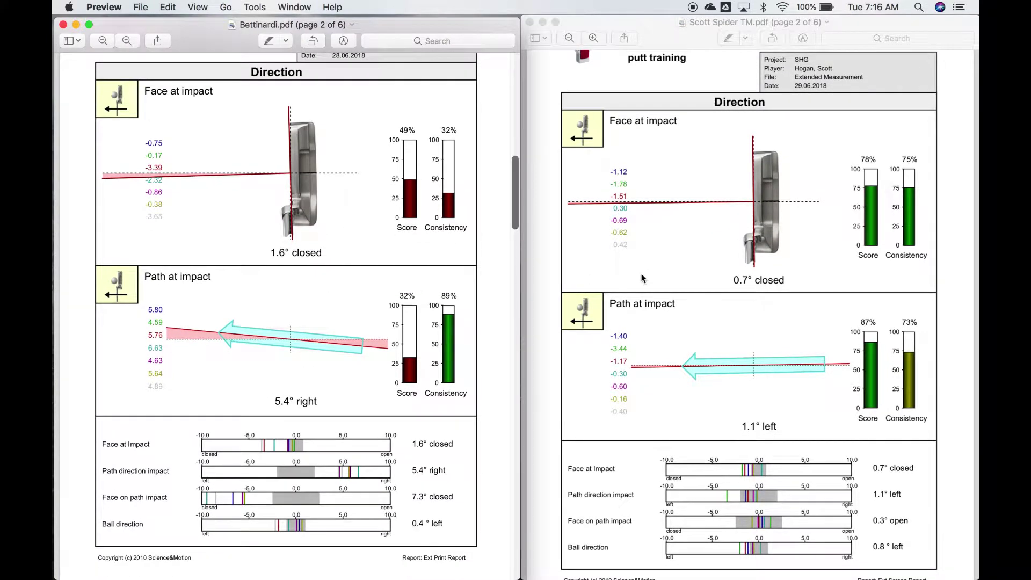
scroll(642, 278, down, 2)
scroll(642, 278, down, 1)
scroll(446, 246, down, 1)
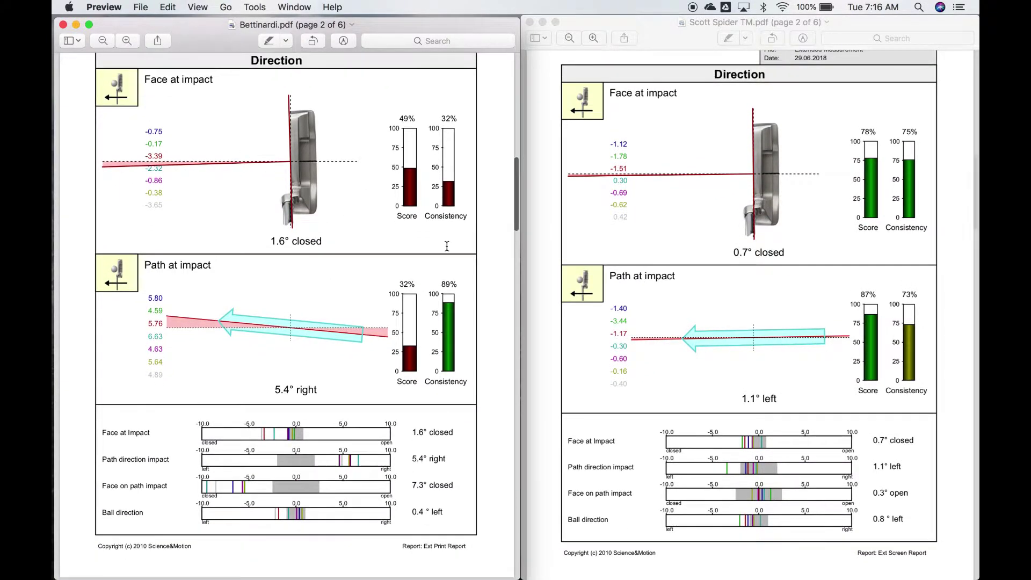
scroll(447, 246, up, 1)
scroll(626, 211, down, 1)
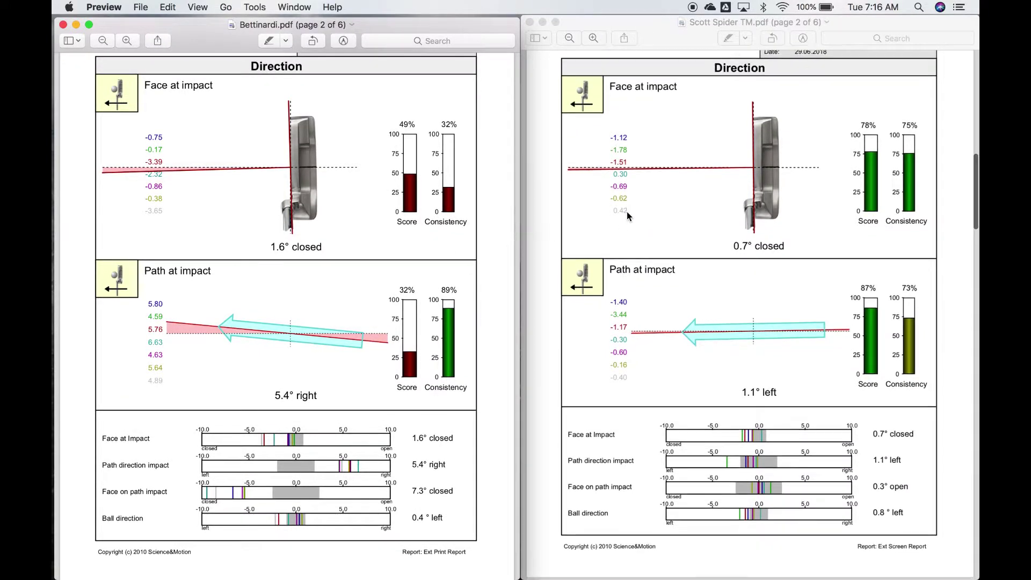
scroll(627, 212, down, 1)
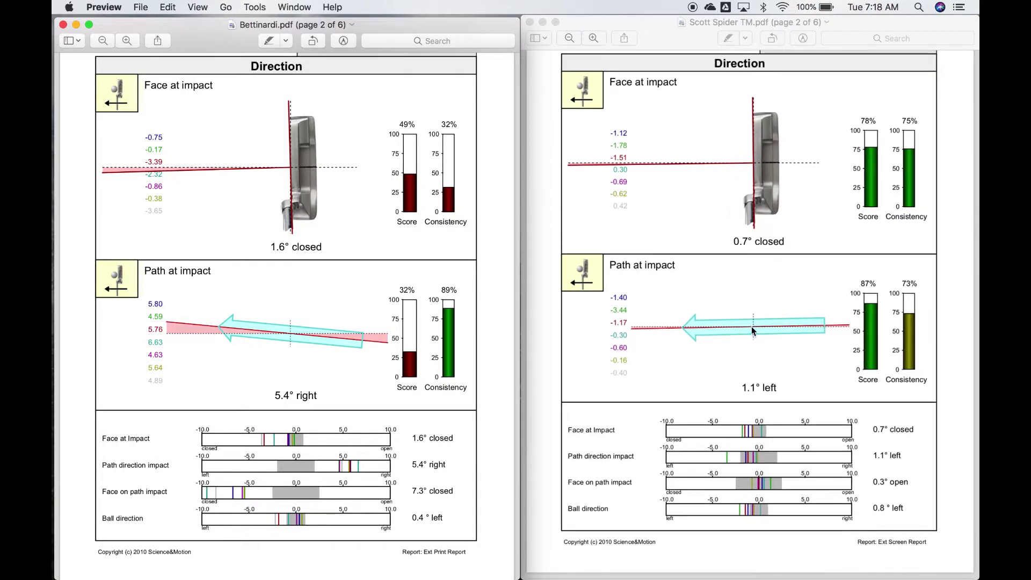
scroll(756, 329, down, 3)
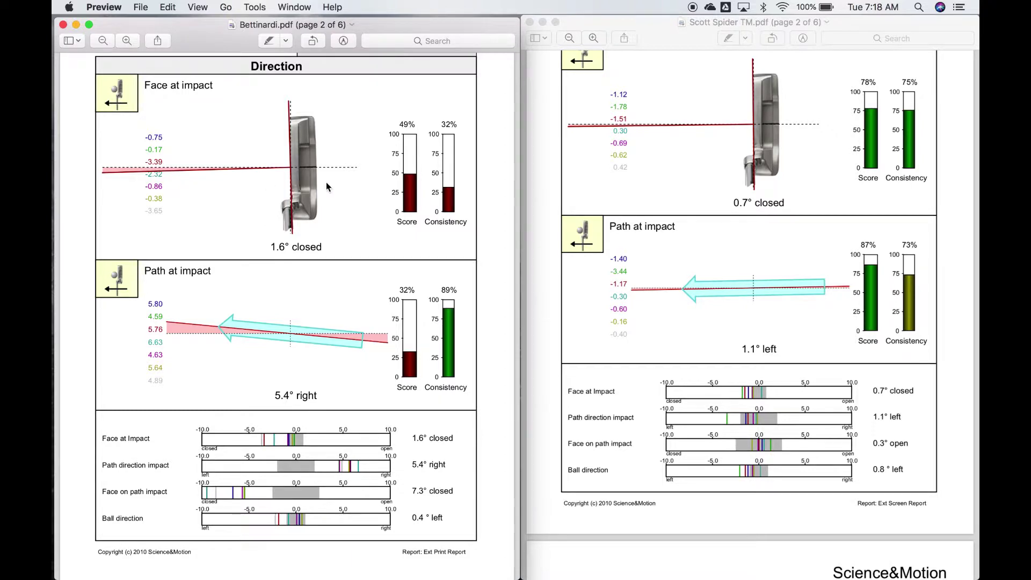
scroll(745, 227, up, 1)
scroll(745, 227, down, 5)
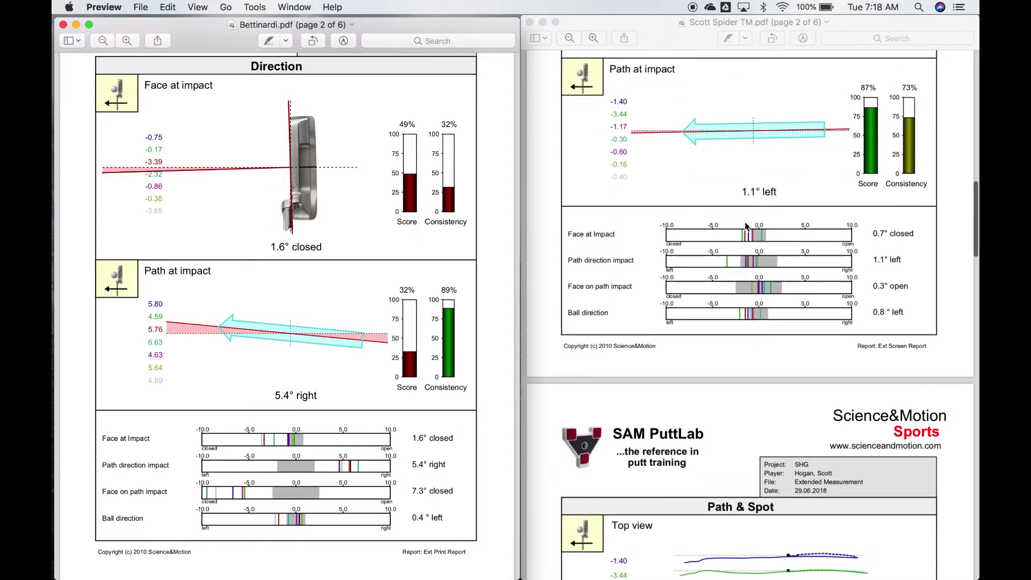
scroll(746, 226, down, 5)
scroll(745, 226, down, 3)
scroll(745, 227, down, 5)
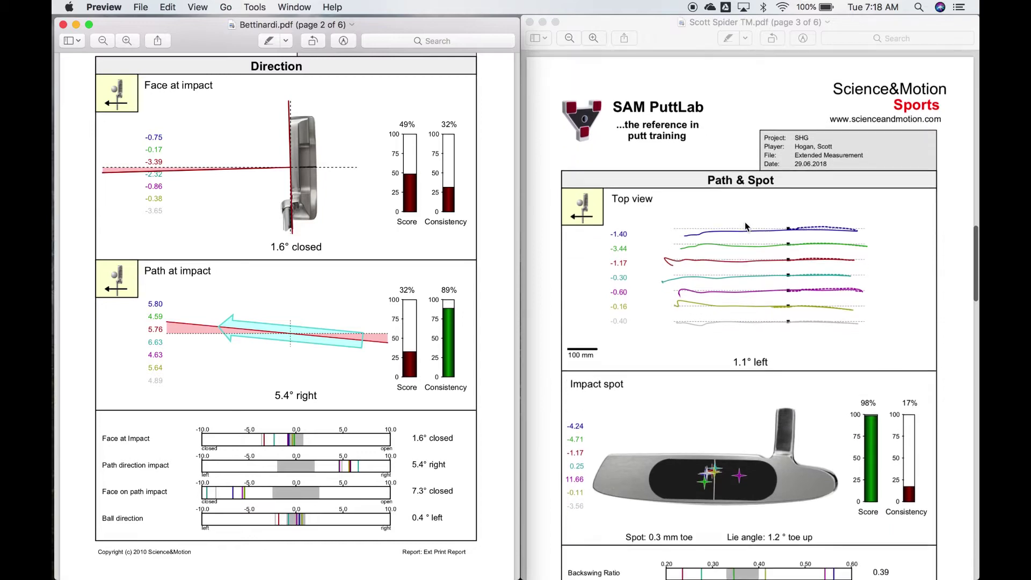
scroll(745, 227, down, 3)
scroll(746, 226, down, 3)
scroll(411, 246, down, 5)
scroll(402, 251, down, 5)
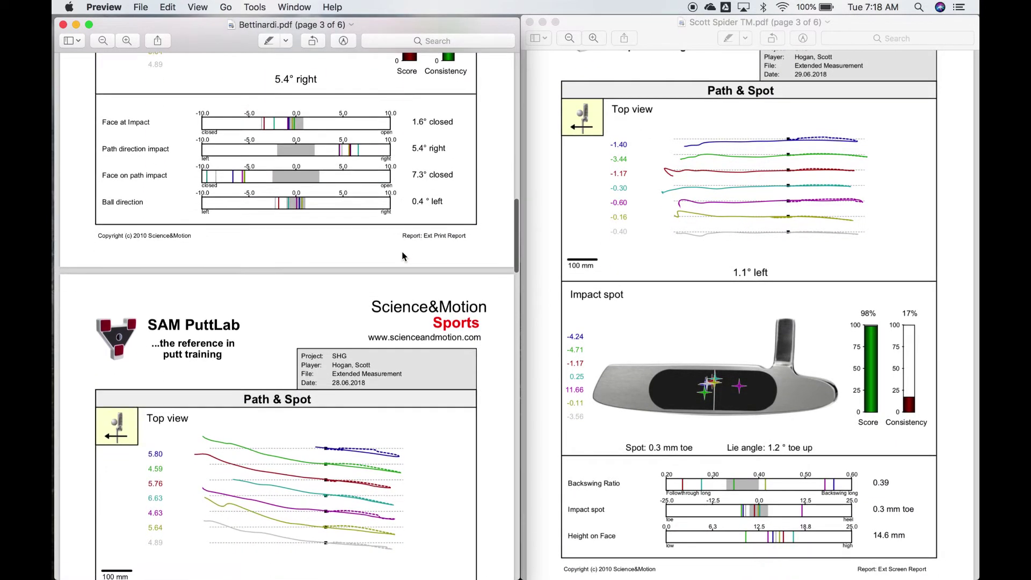
scroll(402, 252, down, 5)
scroll(402, 251, down, 5)
scroll(402, 251, down, 3)
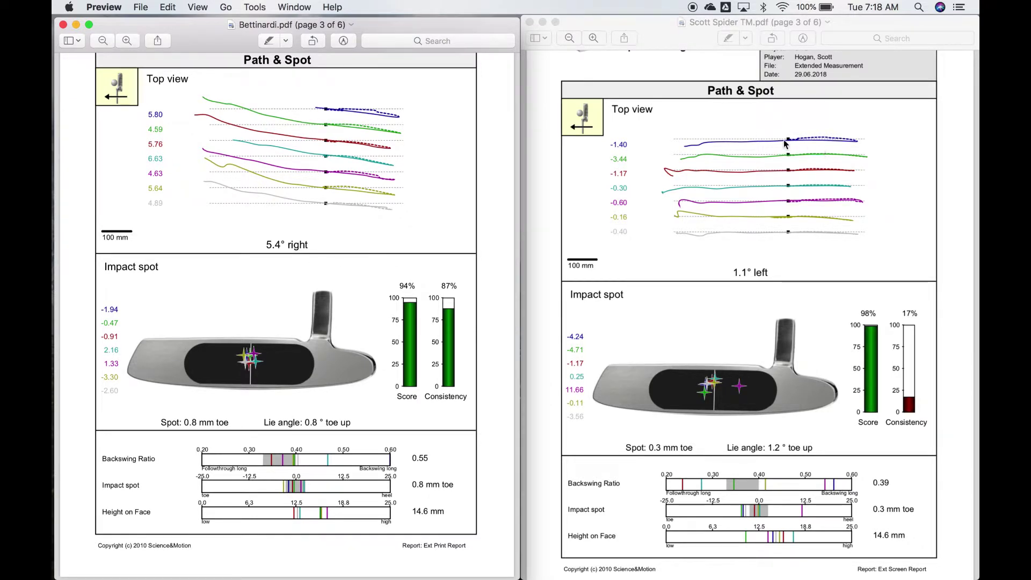
scroll(796, 142, down, 2)
scroll(796, 142, down, 1)
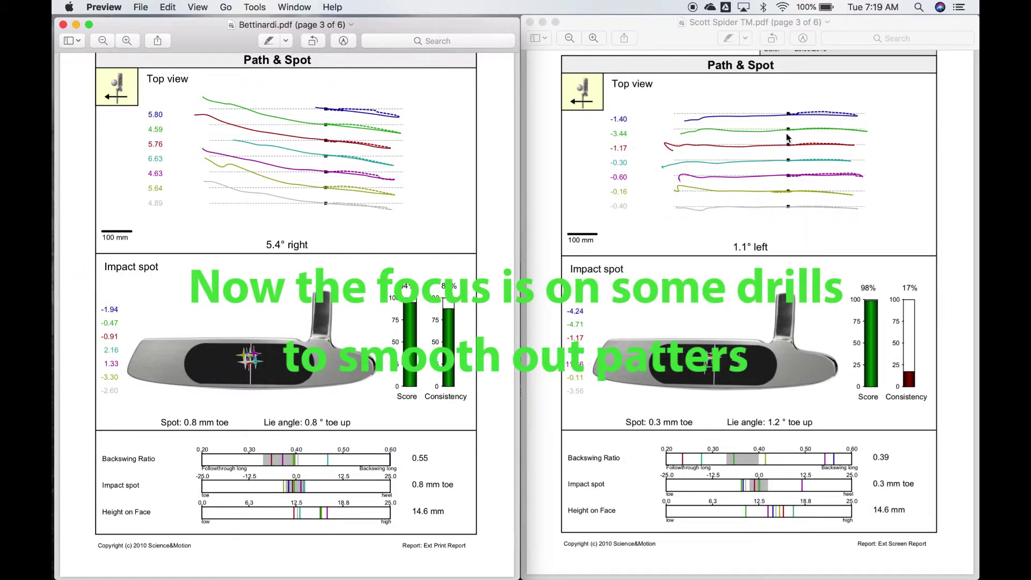
scroll(328, 135, down, 1)
Dismiss the chart text pop-up, clear the top-view chart selection, then activate the Scott Spider report
right_click(322, 142)
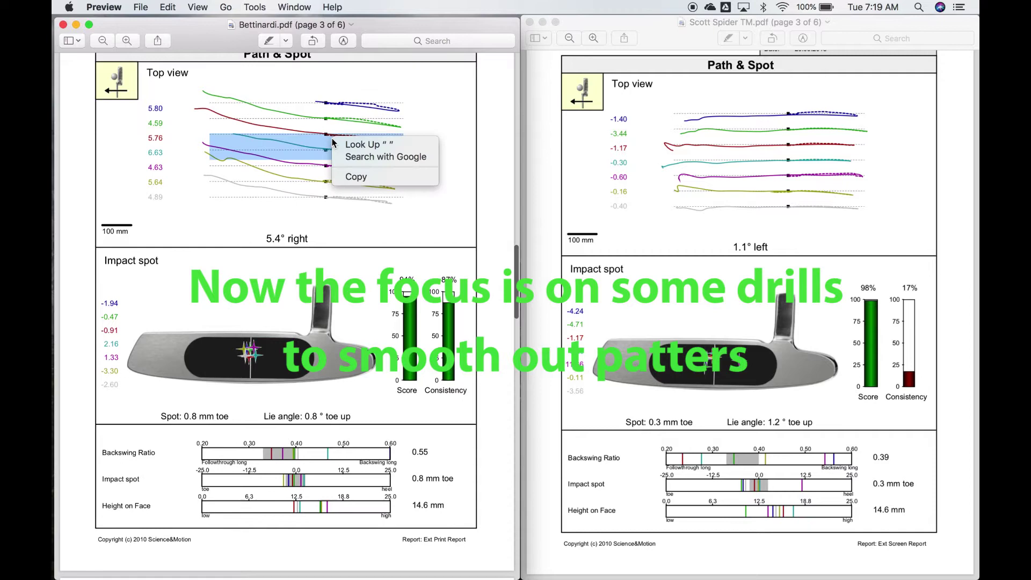
key(Escape)
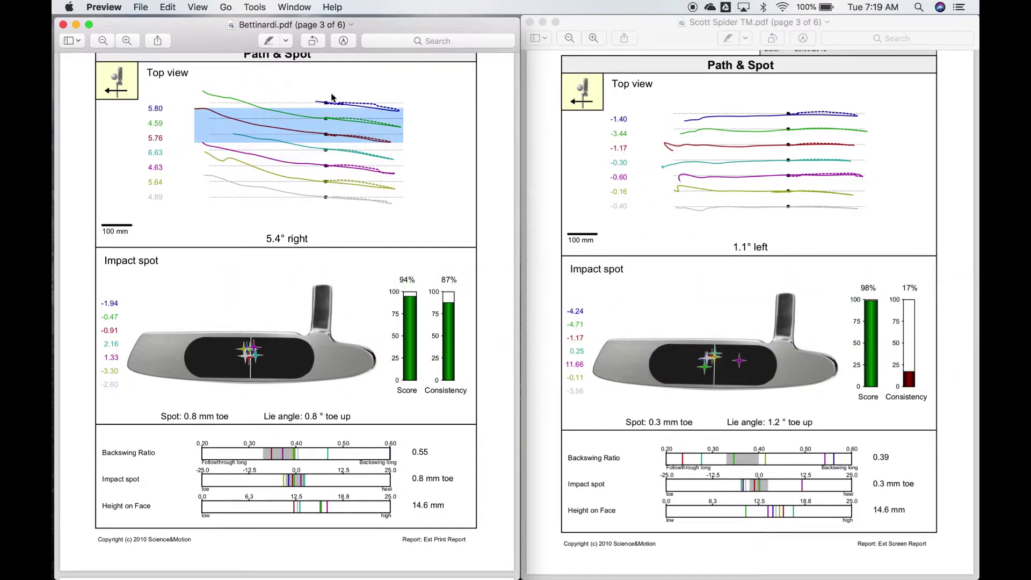
click(336, 89)
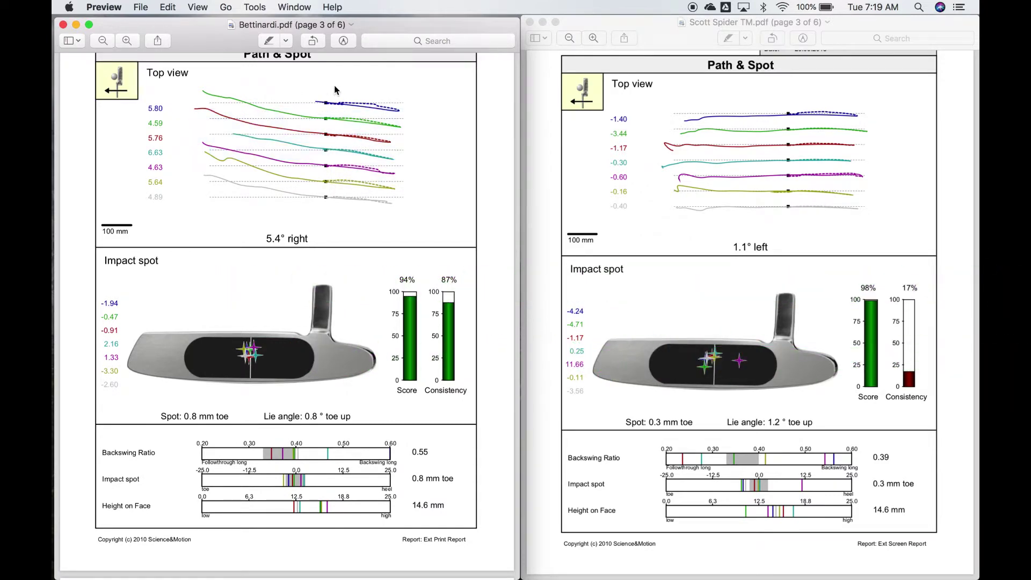
click(457, 130)
scroll(723, 329, up, 2)
scroll(722, 329, down, 3)
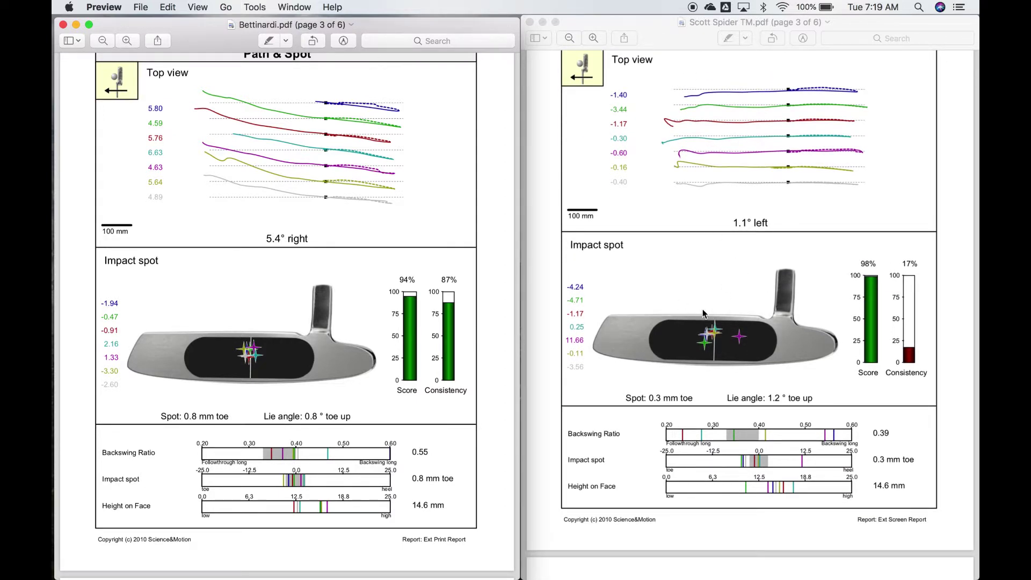
click(712, 332)
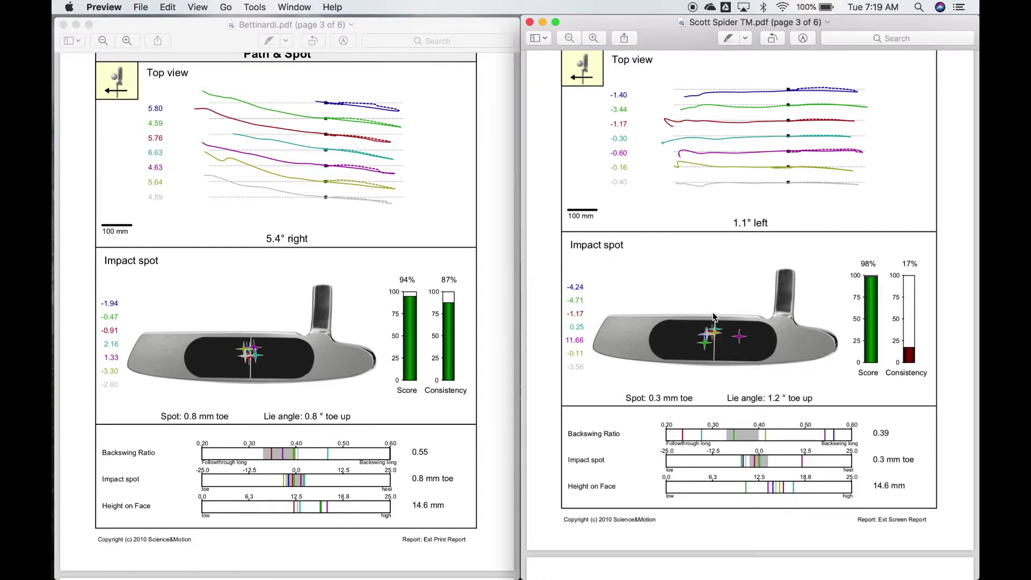
scroll(713, 312, down, 5)
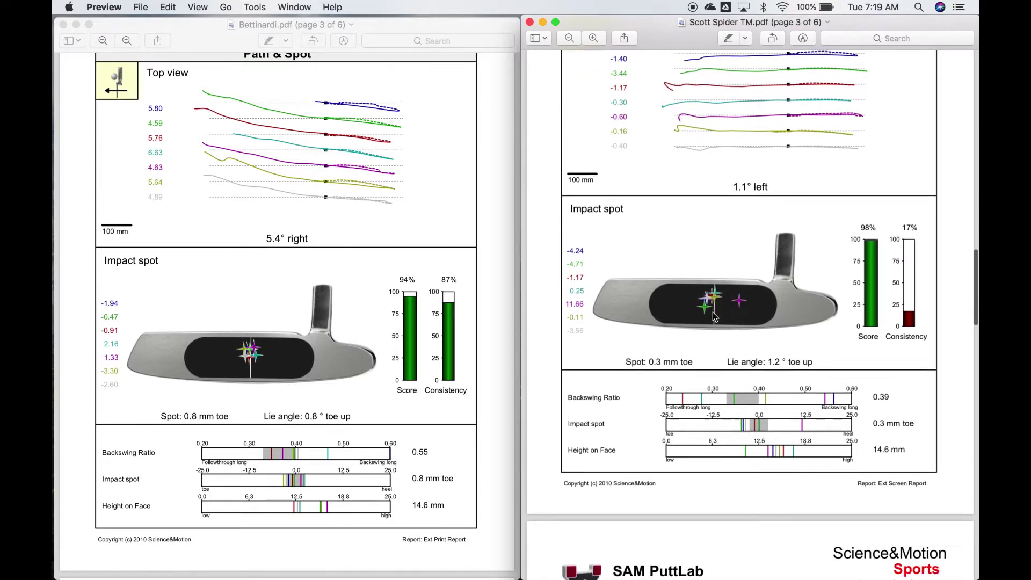
scroll(712, 311, down, 5)
scroll(712, 312, down, 5)
scroll(712, 312, down, 4)
scroll(713, 312, down, 2)
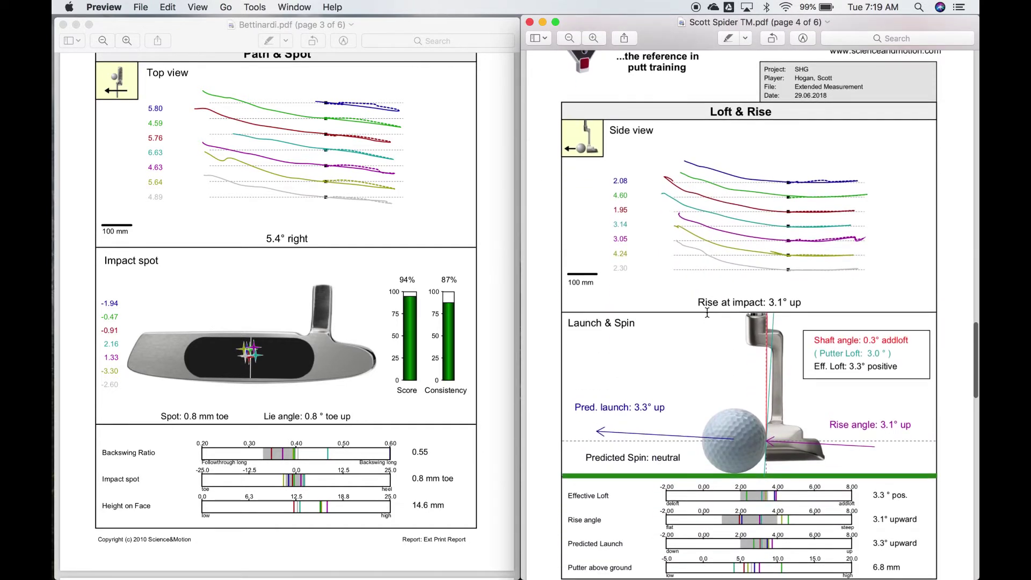
Bring the Bettinardi report window back to the front
click(391, 338)
scroll(392, 338, down, 5)
scroll(391, 338, down, 5)
scroll(392, 339, down, 5)
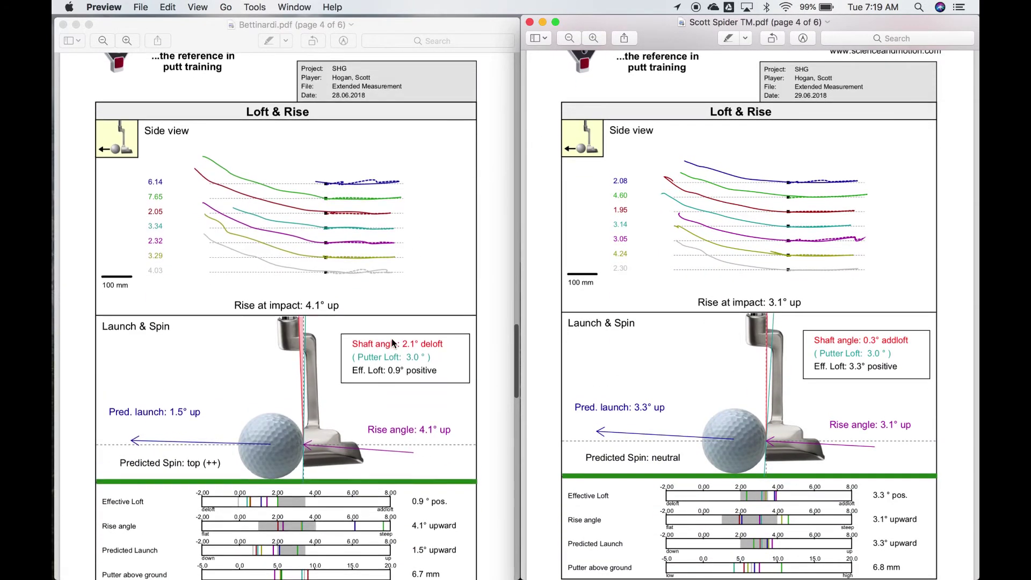
scroll(391, 339, down, 4)
scroll(391, 339, up, 2)
scroll(704, 325, down, 2)
scroll(703, 324, up, 3)
scroll(703, 325, up, 3)
scroll(392, 234, up, 3)
scroll(393, 235, up, 1)
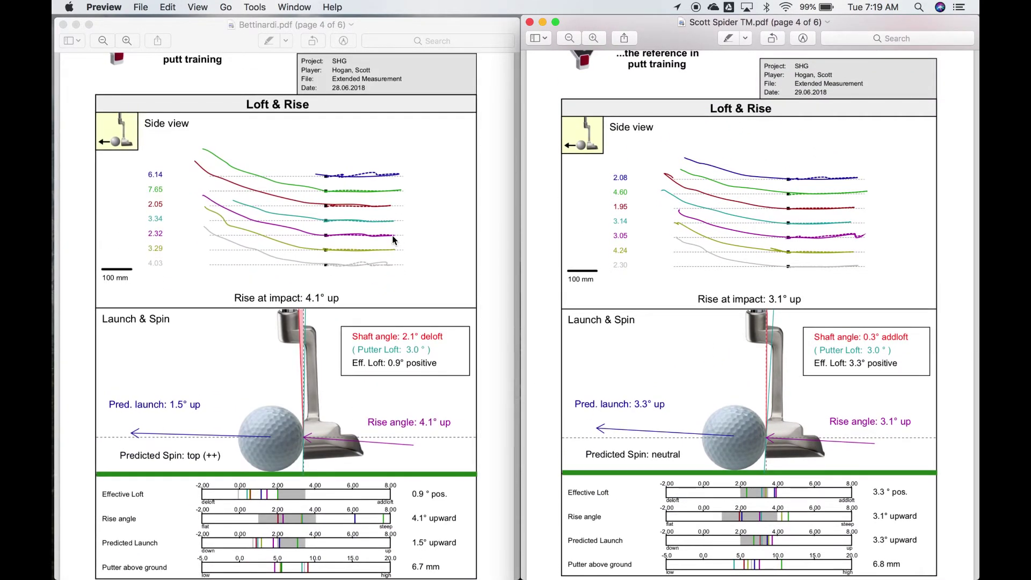
scroll(588, 281, down, 5)
scroll(588, 282, down, 5)
scroll(595, 270, down, 4)
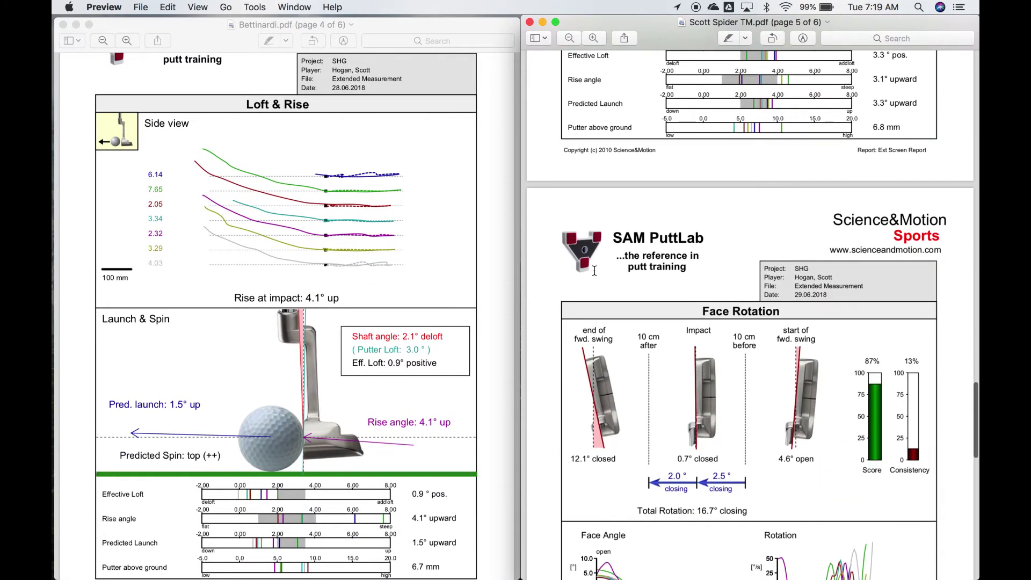
scroll(594, 270, down, 5)
scroll(595, 270, down, 5)
scroll(595, 270, down, 2)
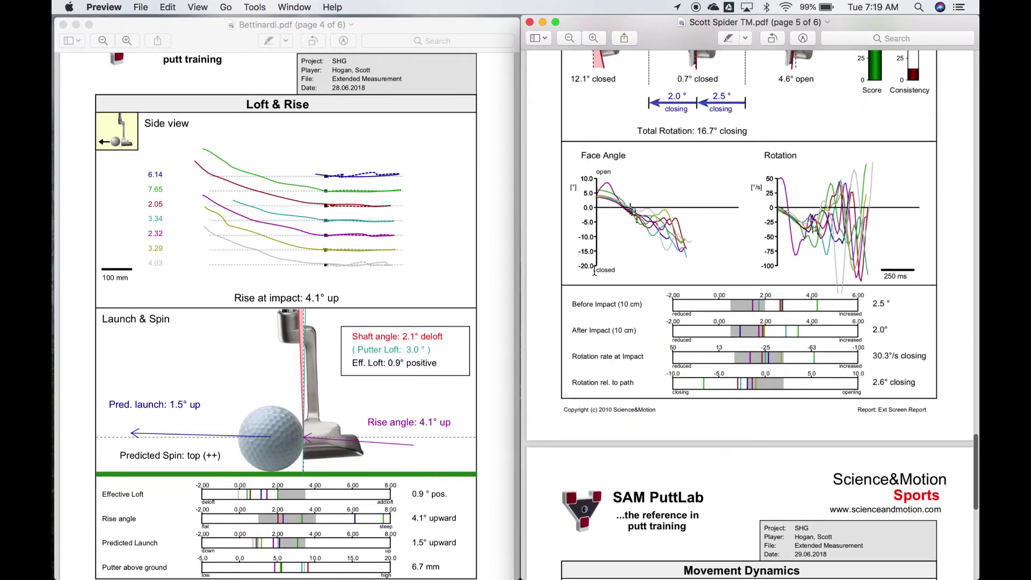
scroll(592, 307, up, 10)
scroll(592, 307, up, 10)
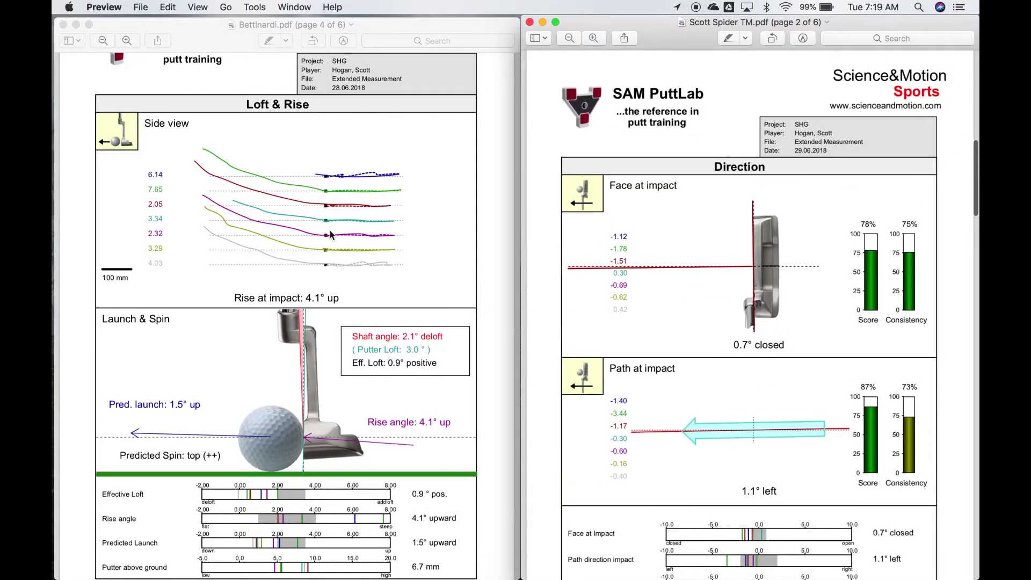
scroll(330, 234, up, 8)
scroll(329, 234, up, 5)
scroll(329, 234, up, 5)
scroll(329, 233, up, 4)
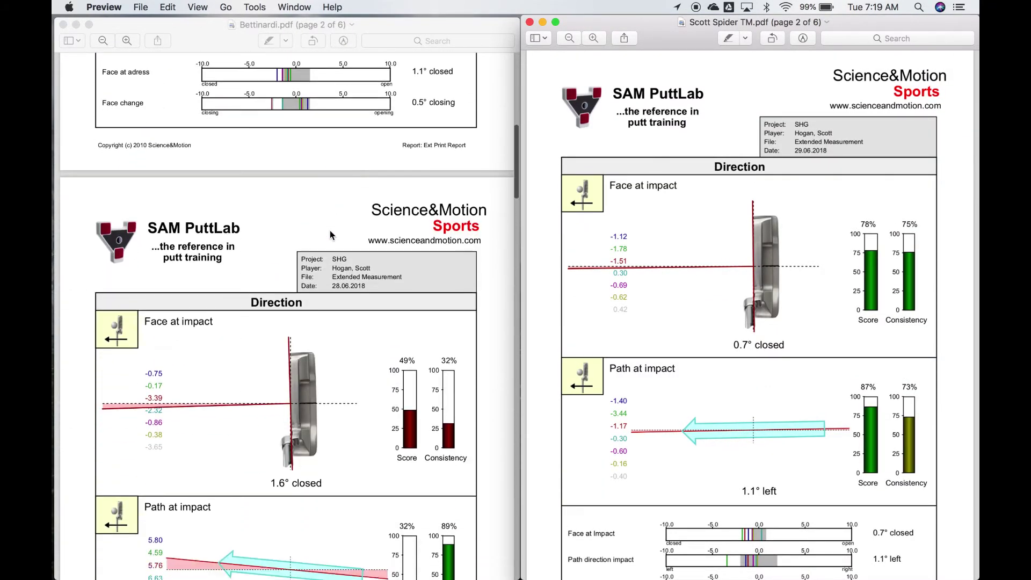
scroll(330, 233, down, 2)
scroll(329, 230, down, 3)
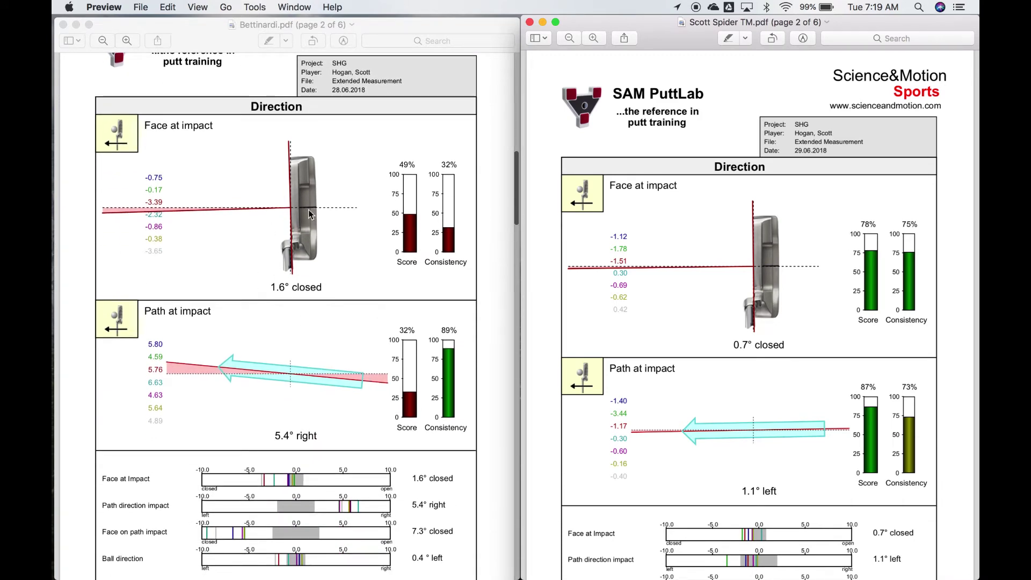
scroll(257, 185, down, 1)
Dismiss the Bettinardi putter image options and align both reports on Direction by switching windows
right_click(250, 189)
key(Escape)
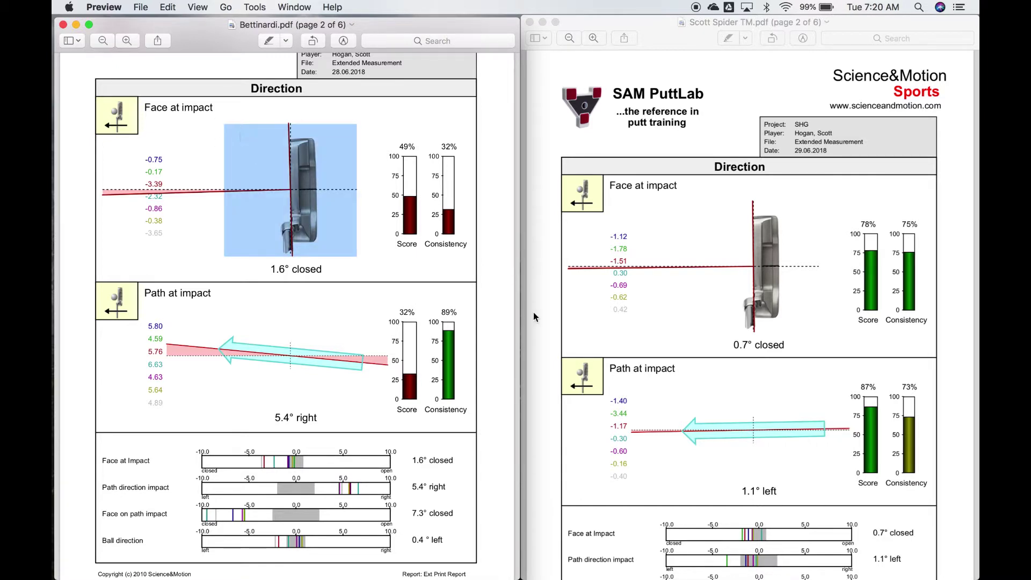
click(639, 103)
scroll(668, 242, down, 5)
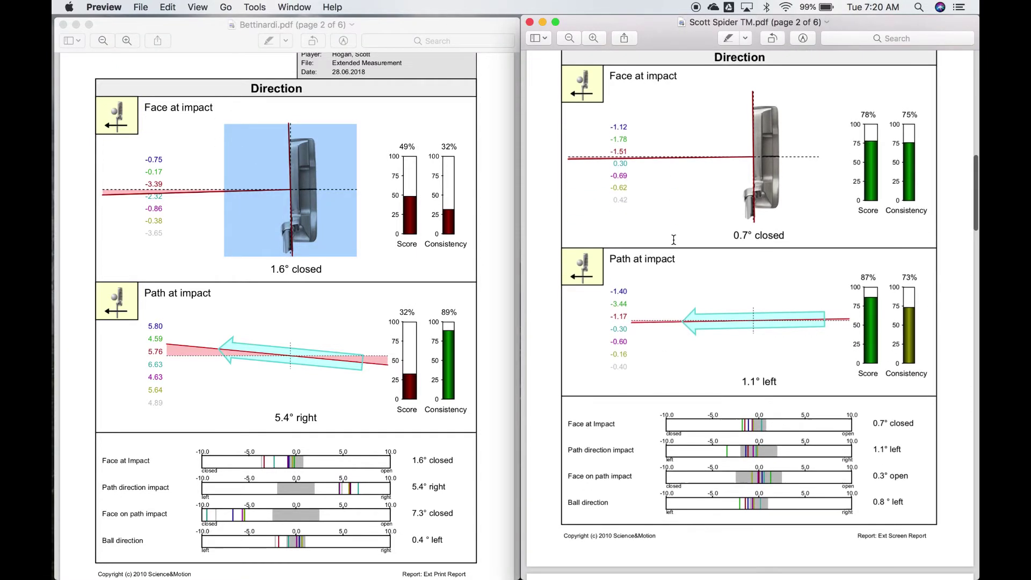
click(375, 280)
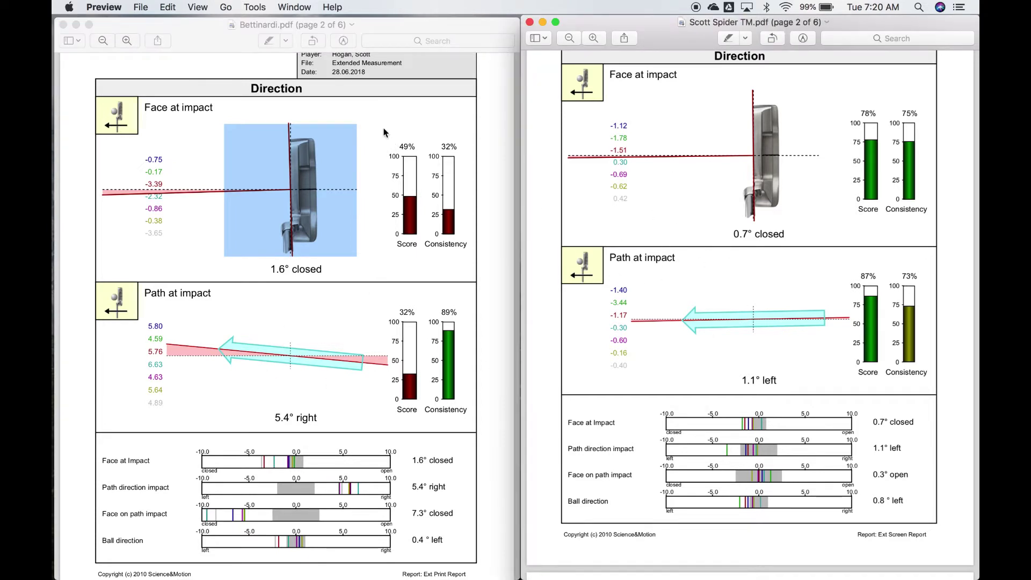
scroll(382, 127, down, 3)
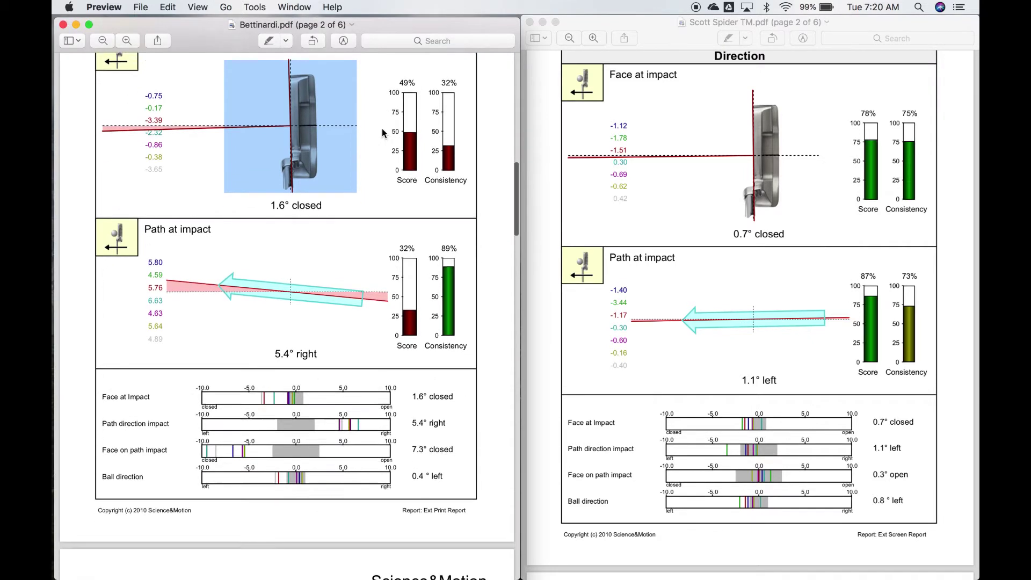
scroll(383, 129, down, 2)
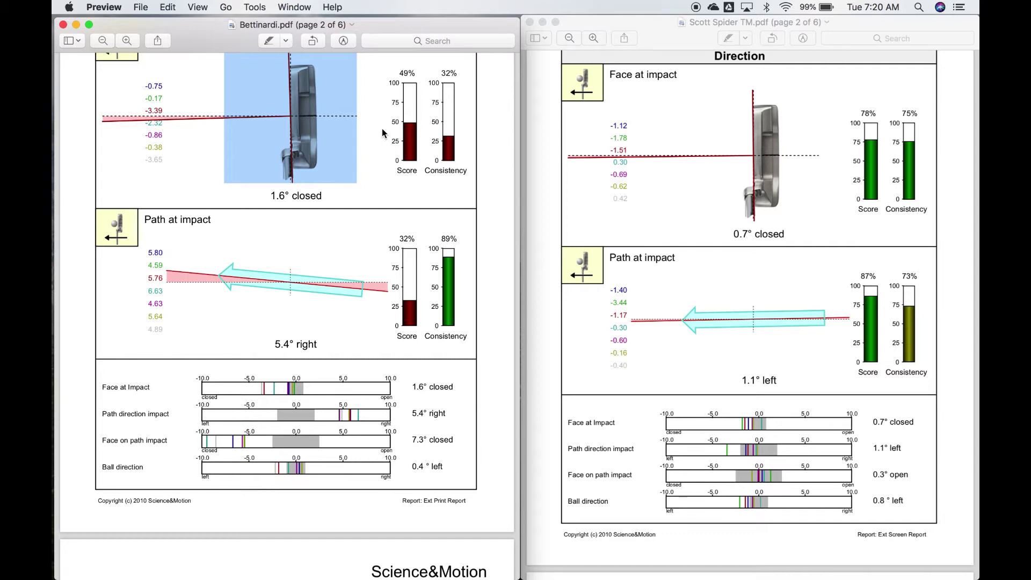
scroll(362, 228, up, 3)
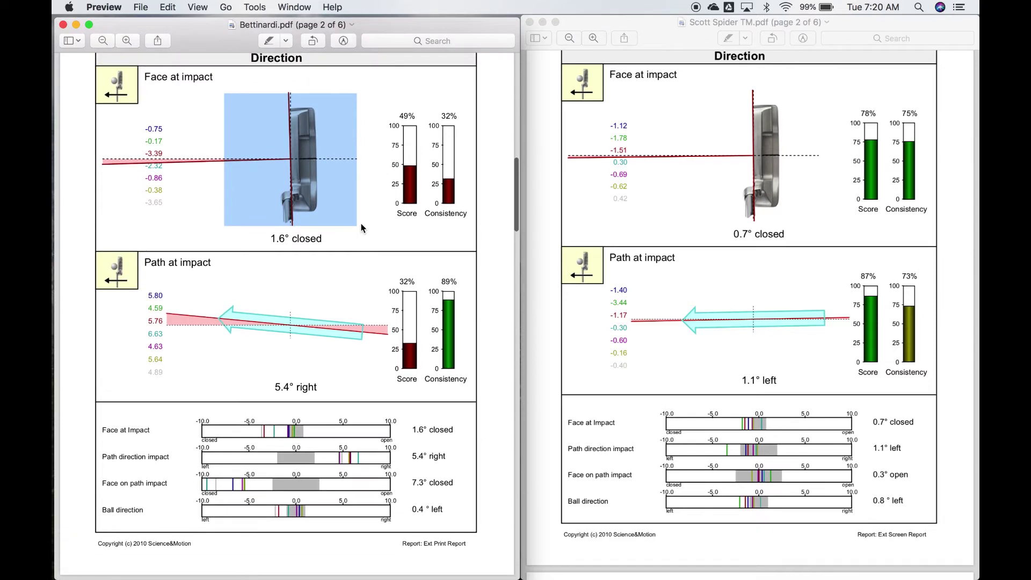
scroll(361, 228, up, 2)
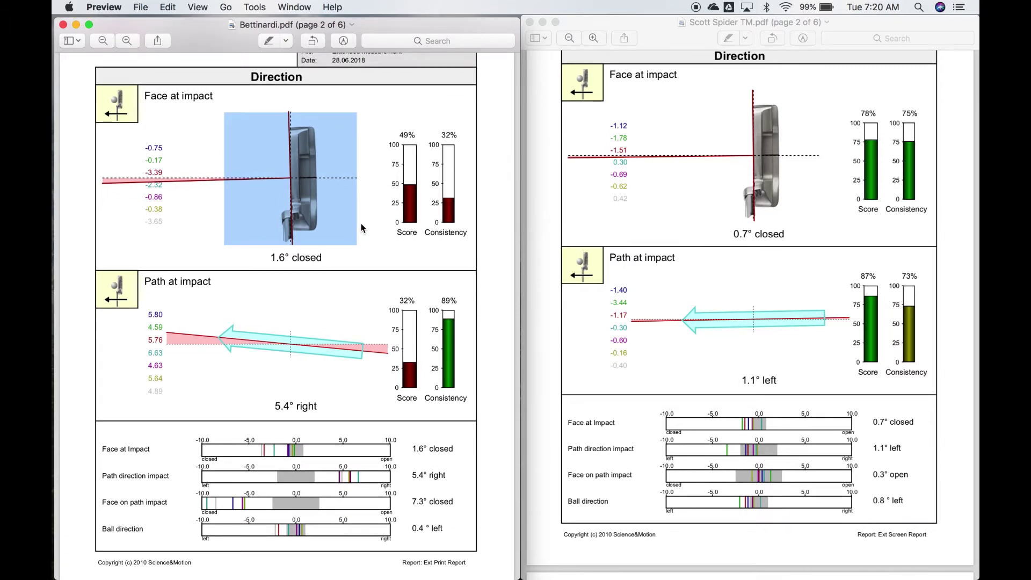
scroll(383, 212, down, 1)
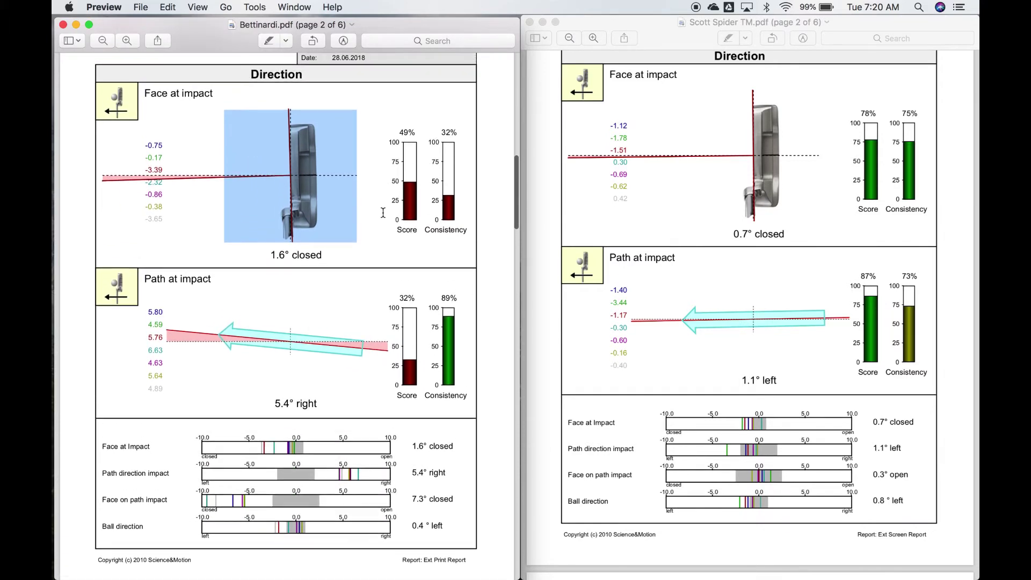
scroll(699, 156, up, 3)
scroll(700, 156, down, 3)
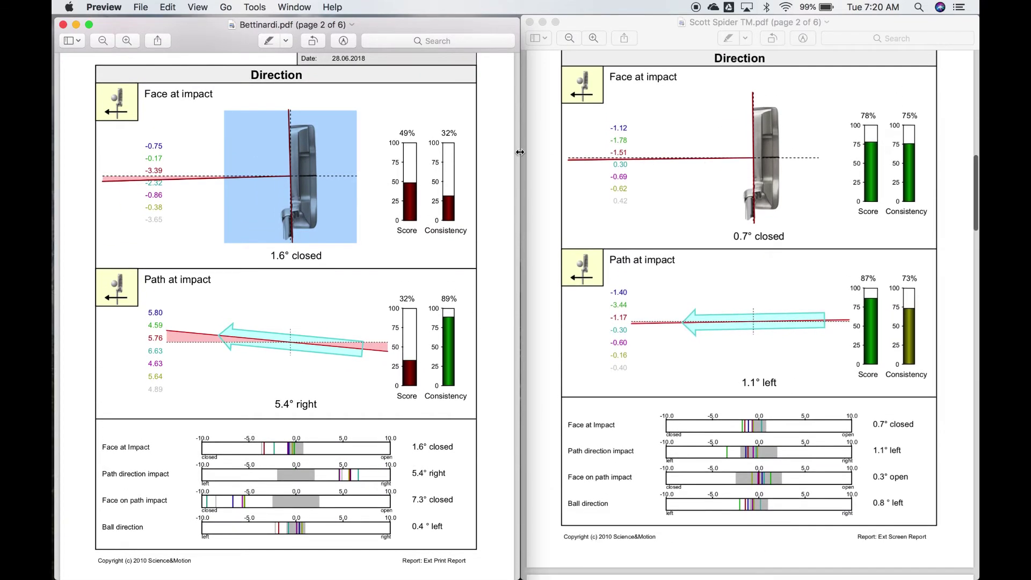
scroll(463, 130, down, 1)
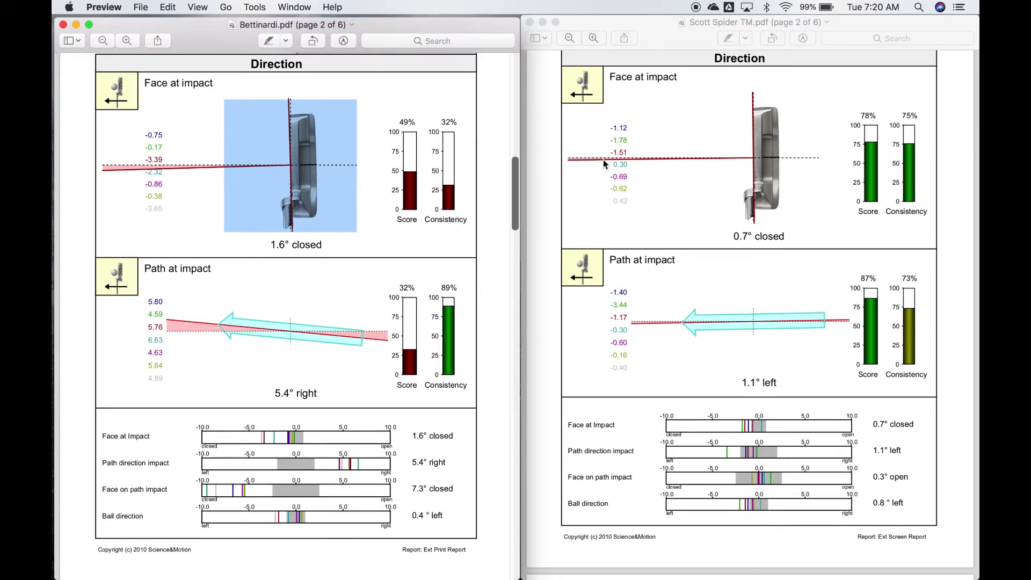
scroll(604, 159, up, 1)
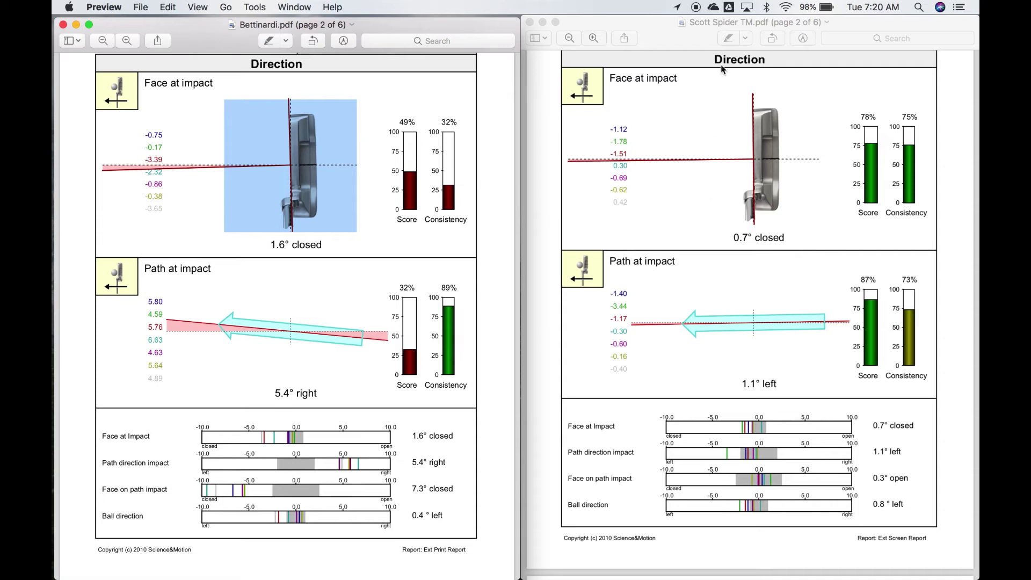
scroll(714, 129, down, 1)
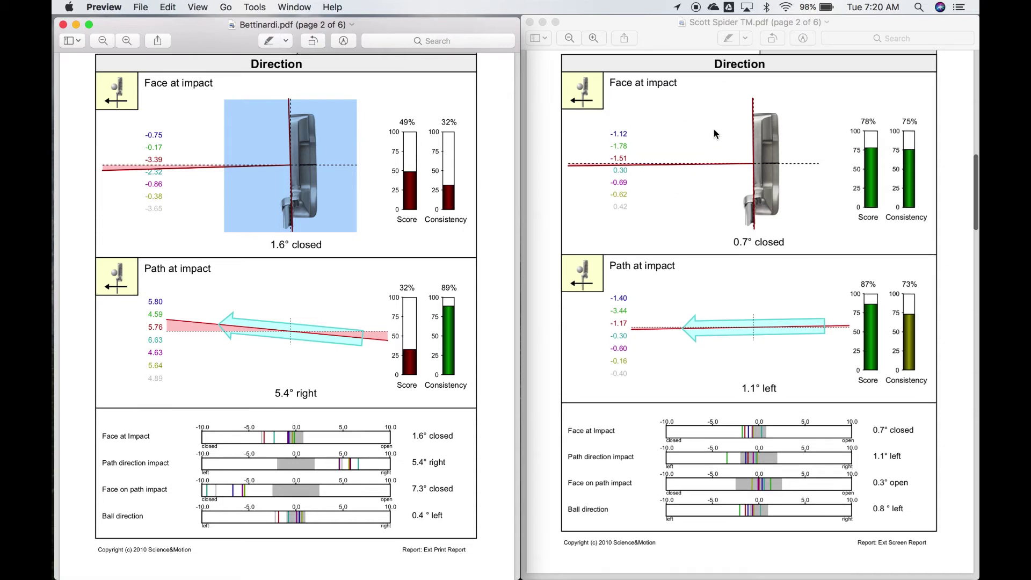
scroll(713, 129, up, 1)
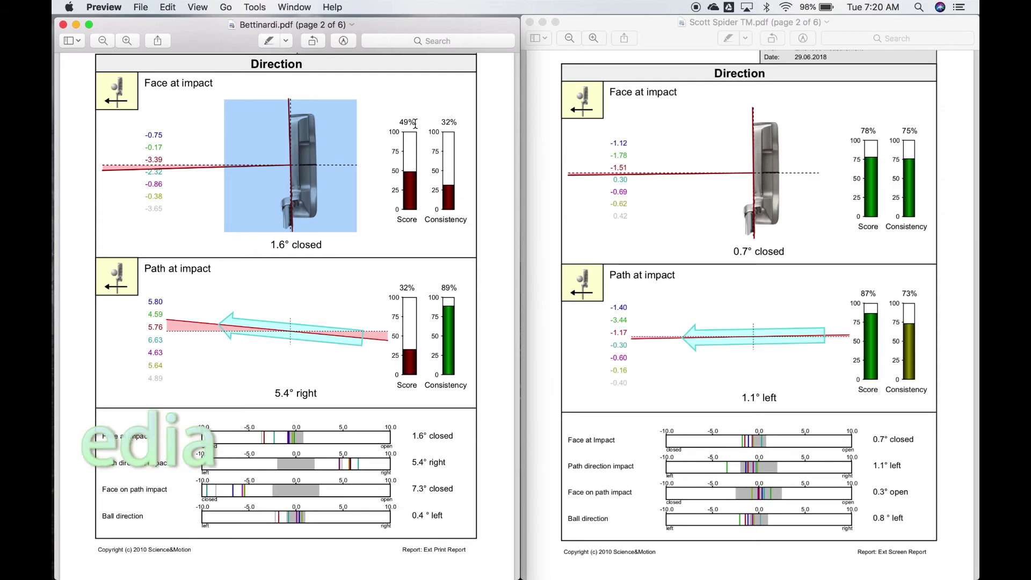
Remove the blue highlight from the Bettinardi face-at-impact putter image
click(417, 103)
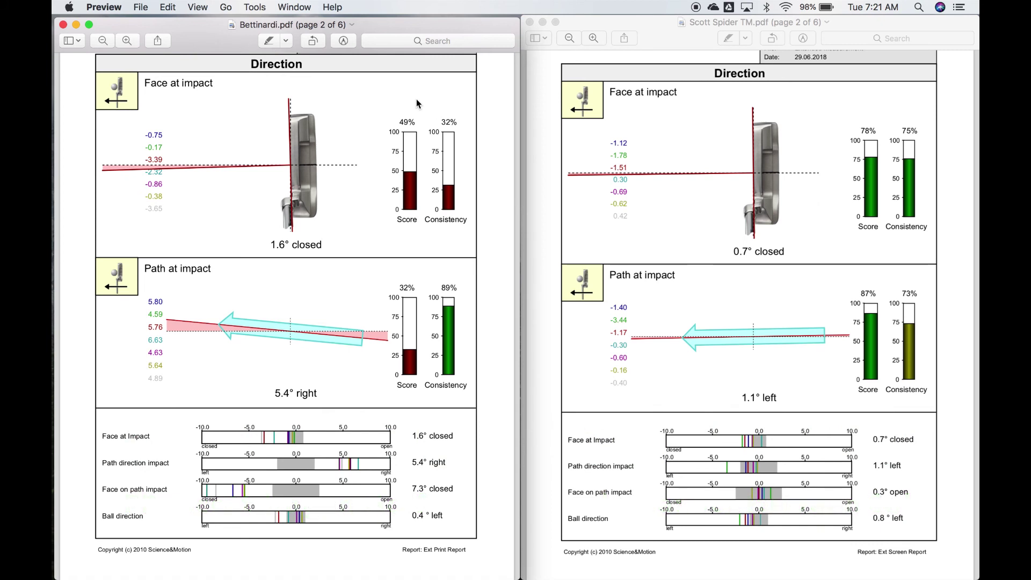
scroll(545, 130, down, 2)
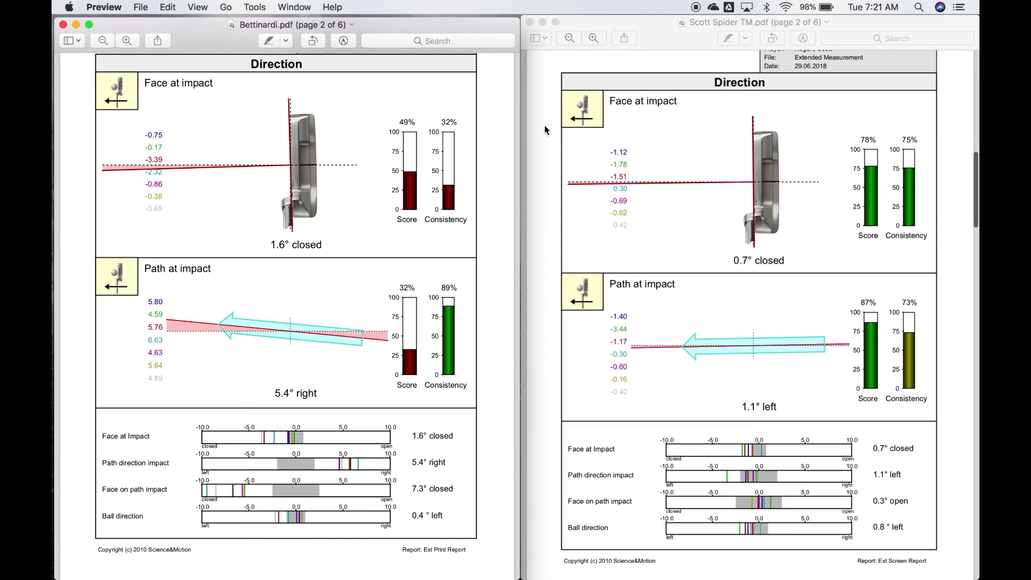
scroll(546, 130, down, 2)
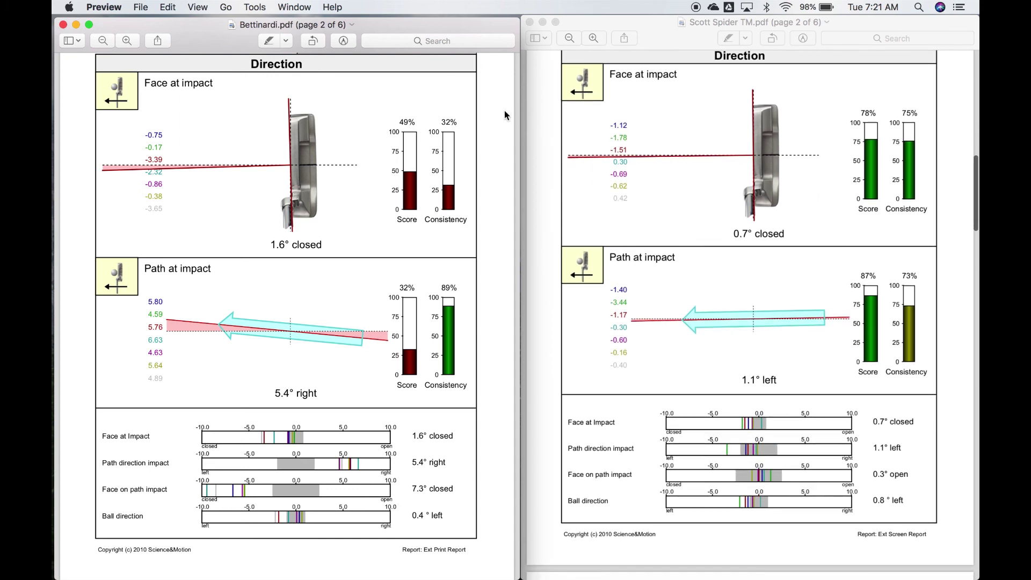